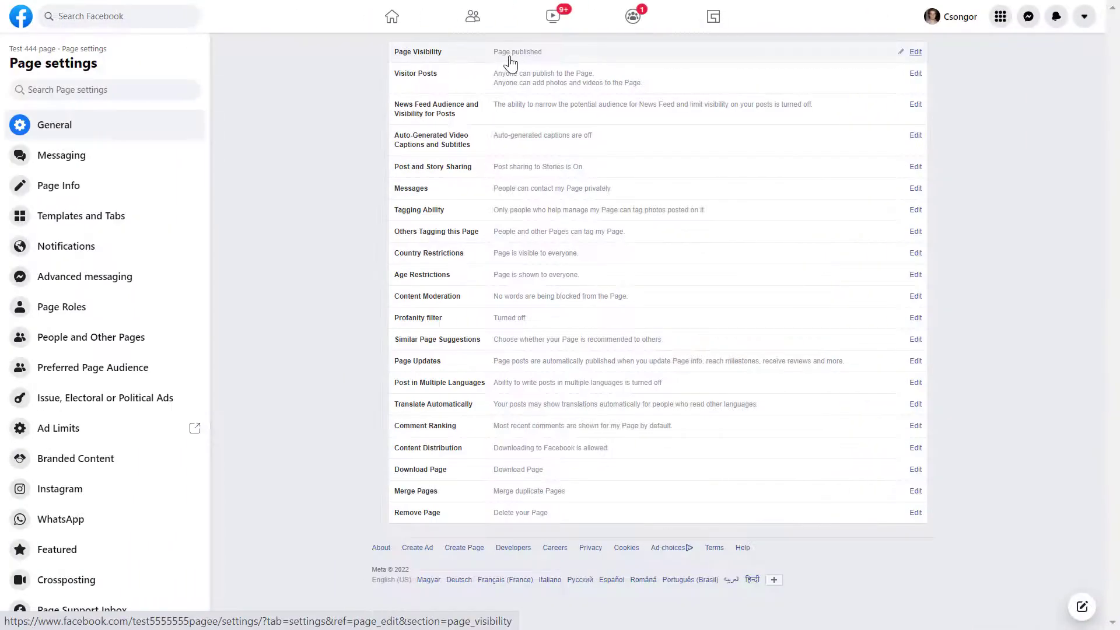
Open Settings for the Test 444 page from the Manage Page sidebar
{"action": "left_click", "coordinate": [510, 54]}
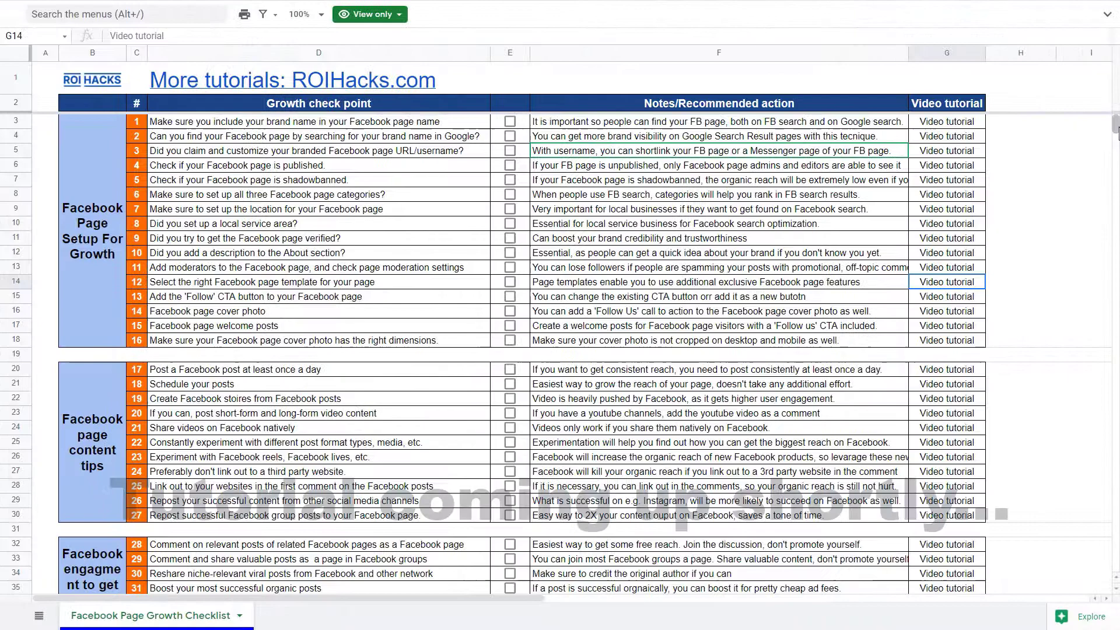
{"action": "scroll", "coordinate": [560, 355], "scroll_direction": "down", "scroll_amount": 3}
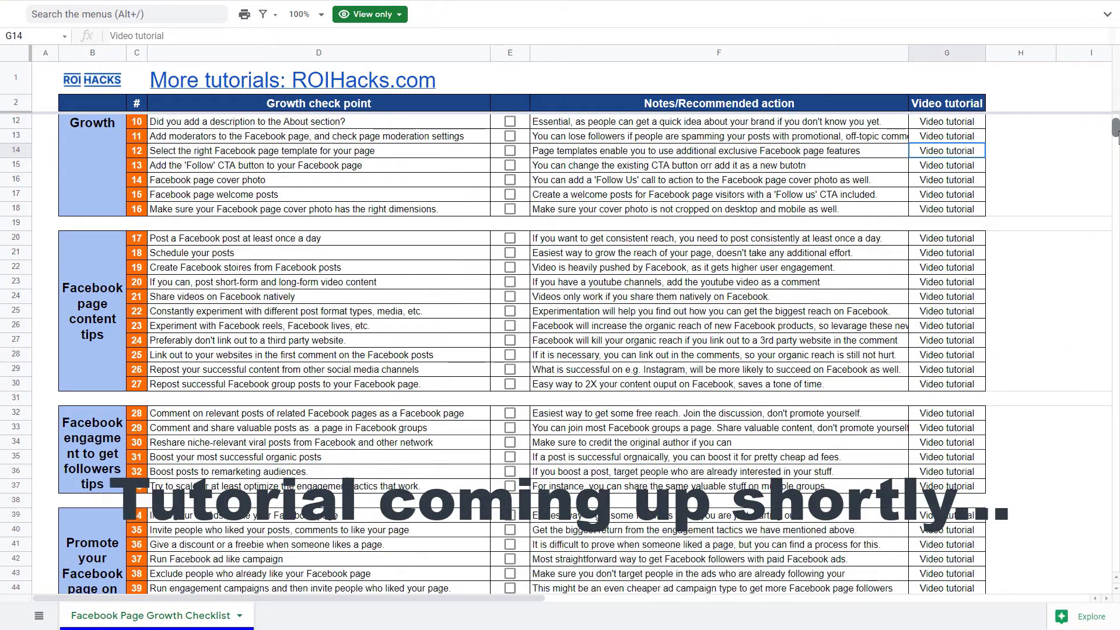
{"action": "left_click_drag", "start_coordinate": [1116, 130], "coordinate": [1117, 144]}
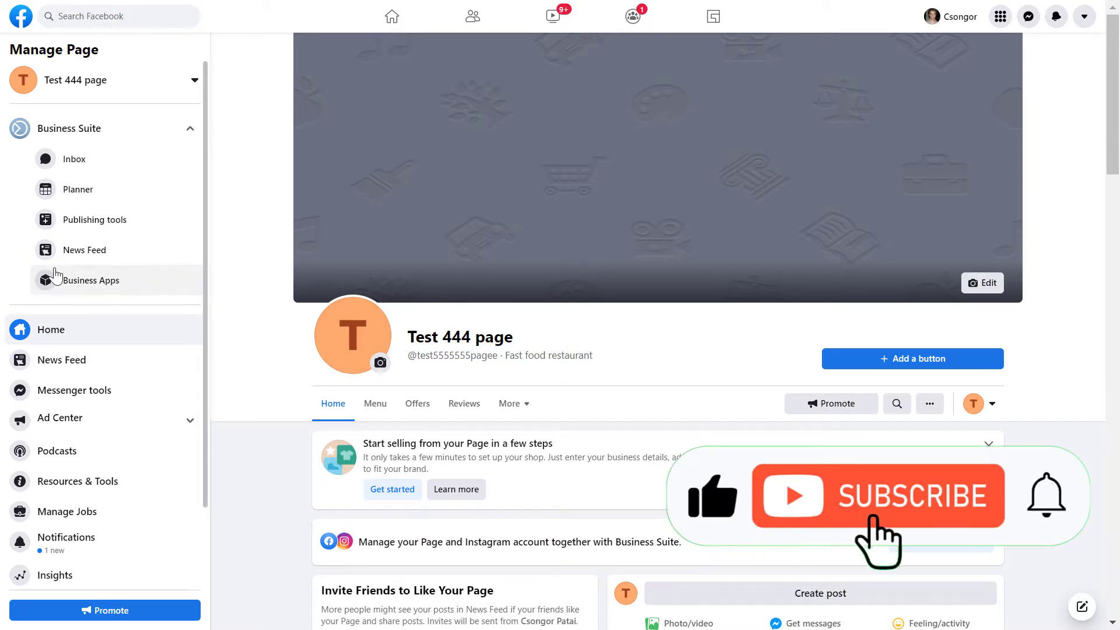
{"action": "scroll", "coordinate": [75, 394], "scroll_direction": "down", "scroll_amount": 2}
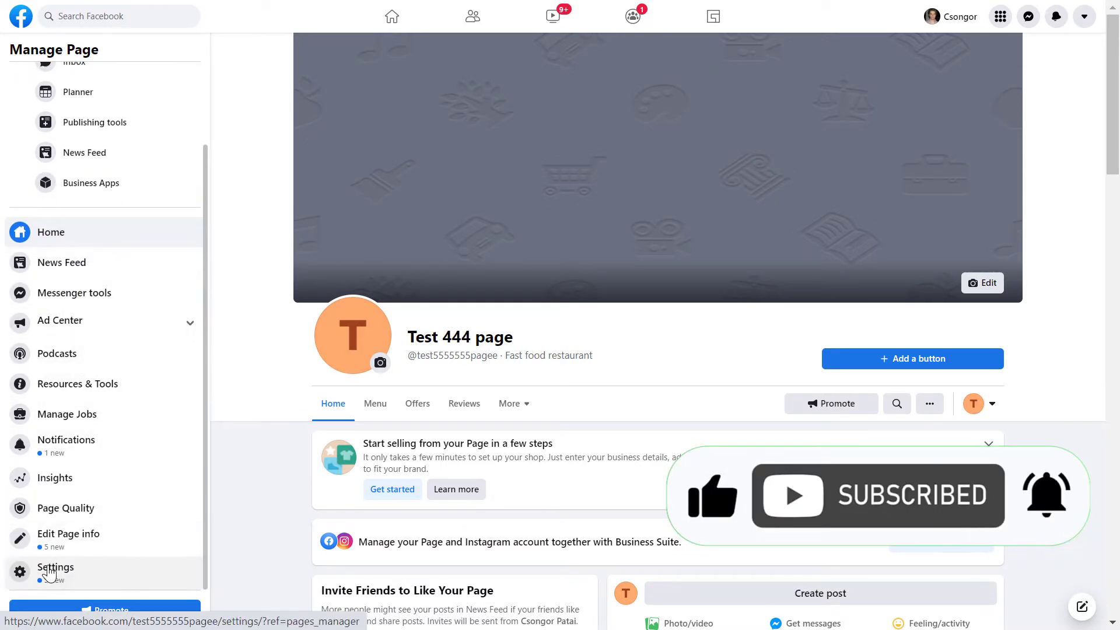
{"action": "left_click", "coordinate": [50, 570]}
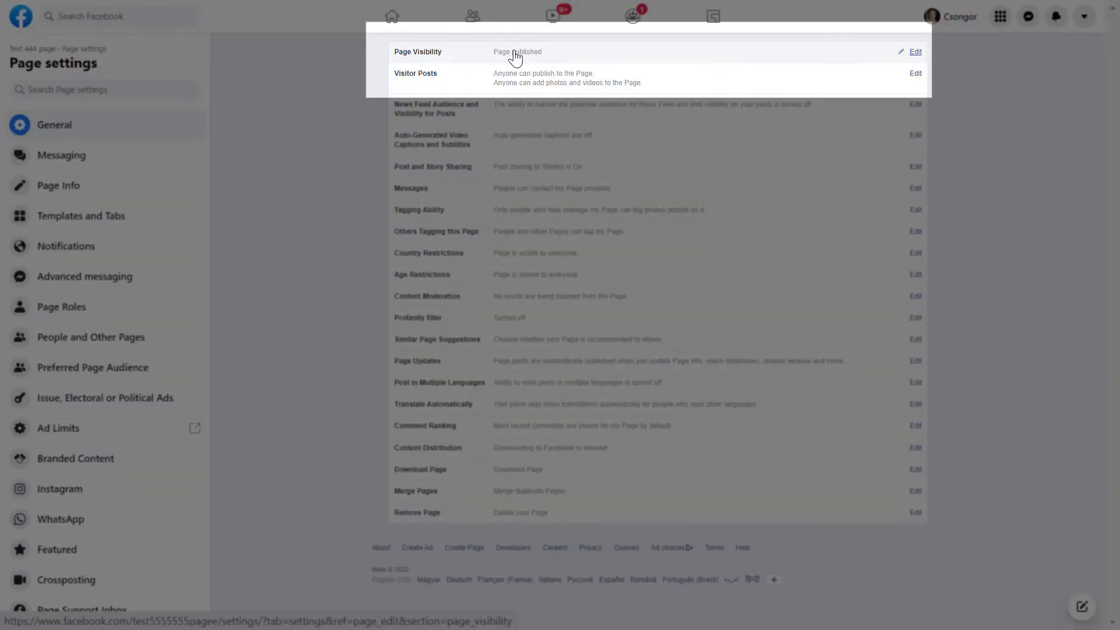
Change Test 444's Page Visibility to 'Page unpublished' and save
{"action": "left_click", "coordinate": [914, 53]}
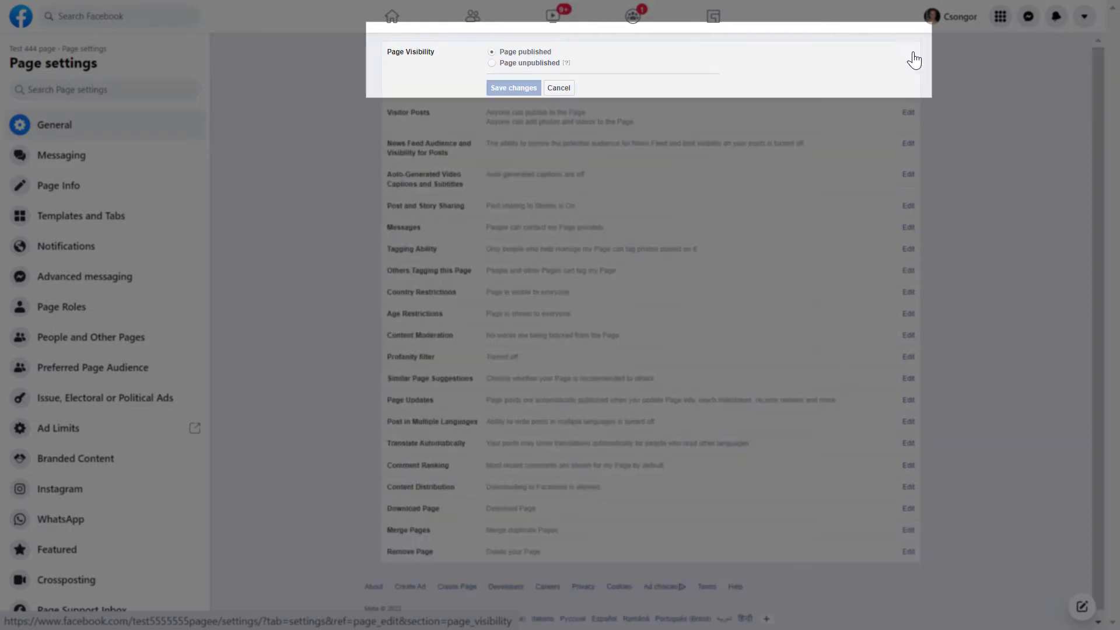
{"action": "left_click", "coordinate": [492, 63]}
{"action": "left_click", "coordinate": [503, 88]}
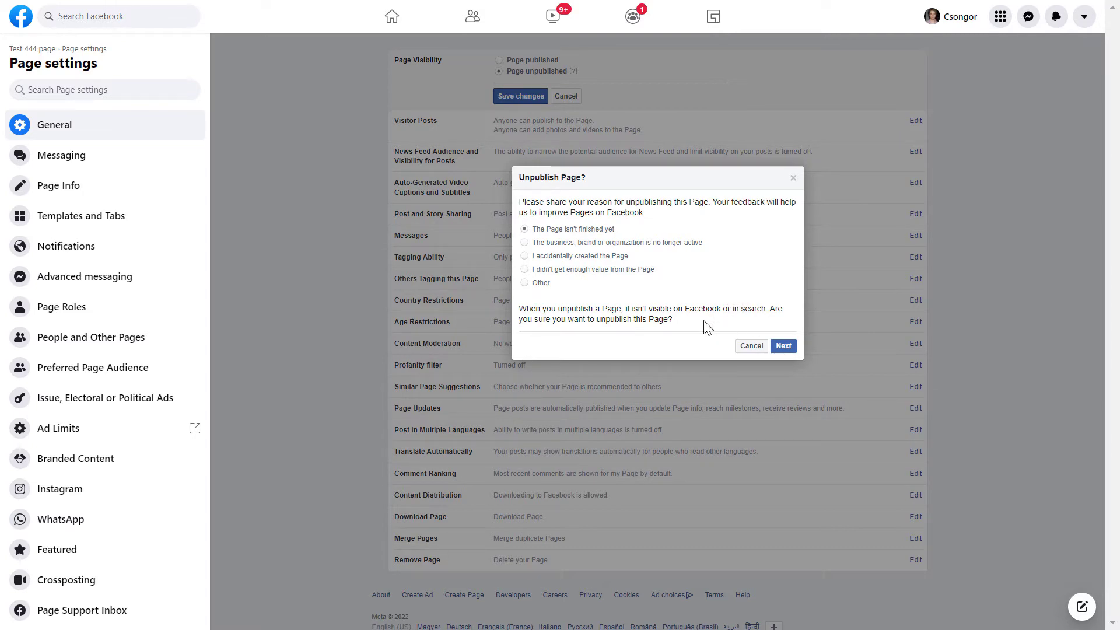
Get past the reason screen in the Unpublish Page dialog and confirm Unpublish
{"action": "left_click", "coordinate": [782, 346]}
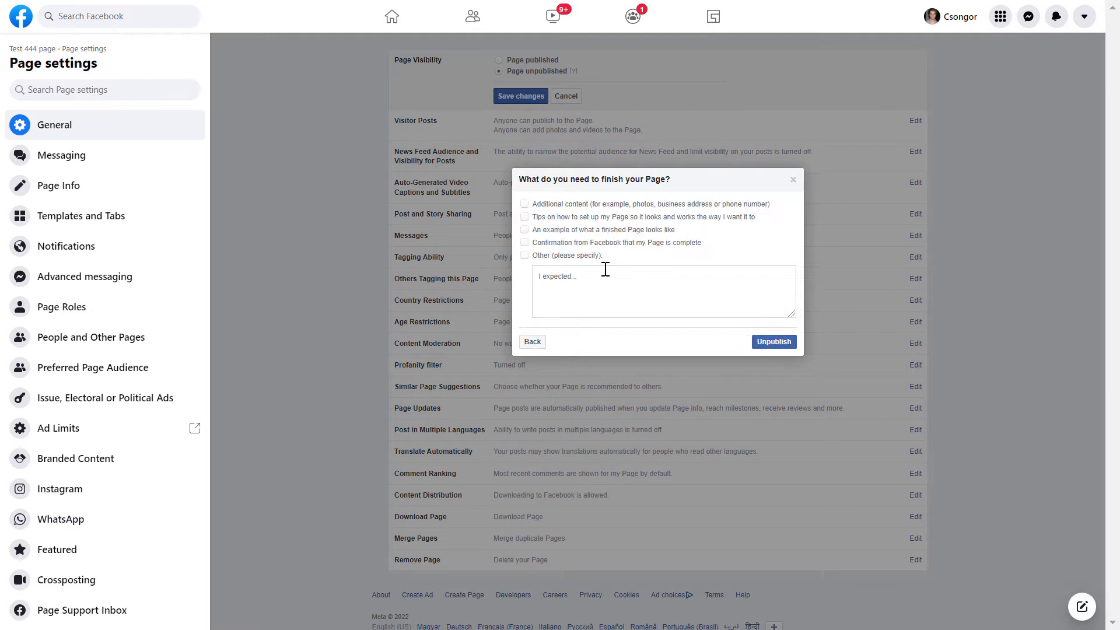
{"action": "left_click", "coordinate": [762, 353]}
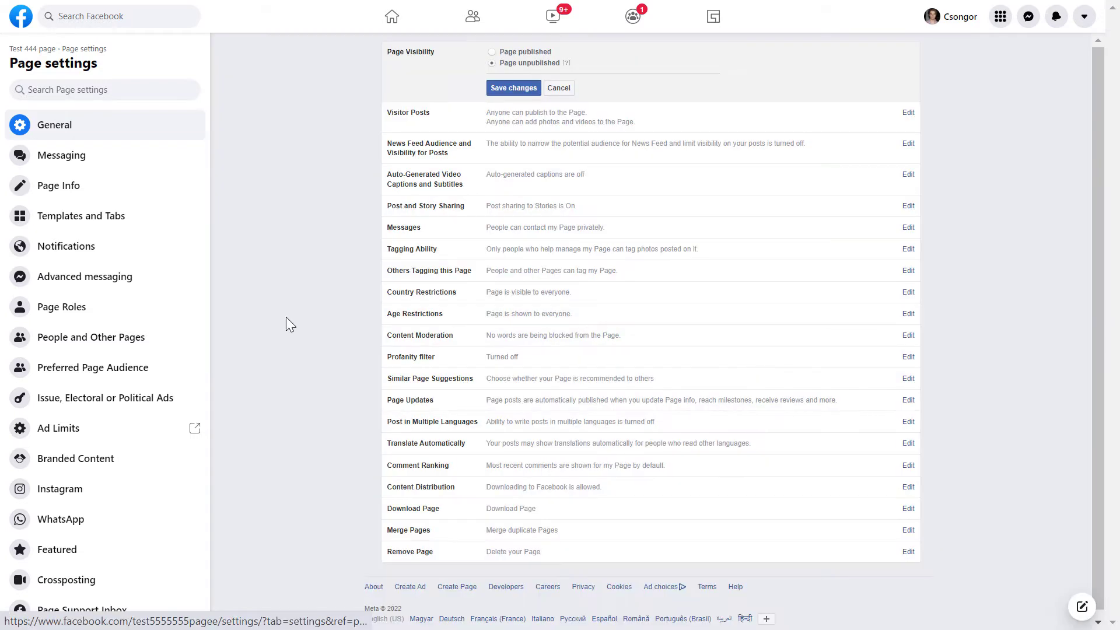
Return to the Test 444 page and republish it from the 'not visible' banner
{"action": "left_click", "coordinate": [26, 50]}
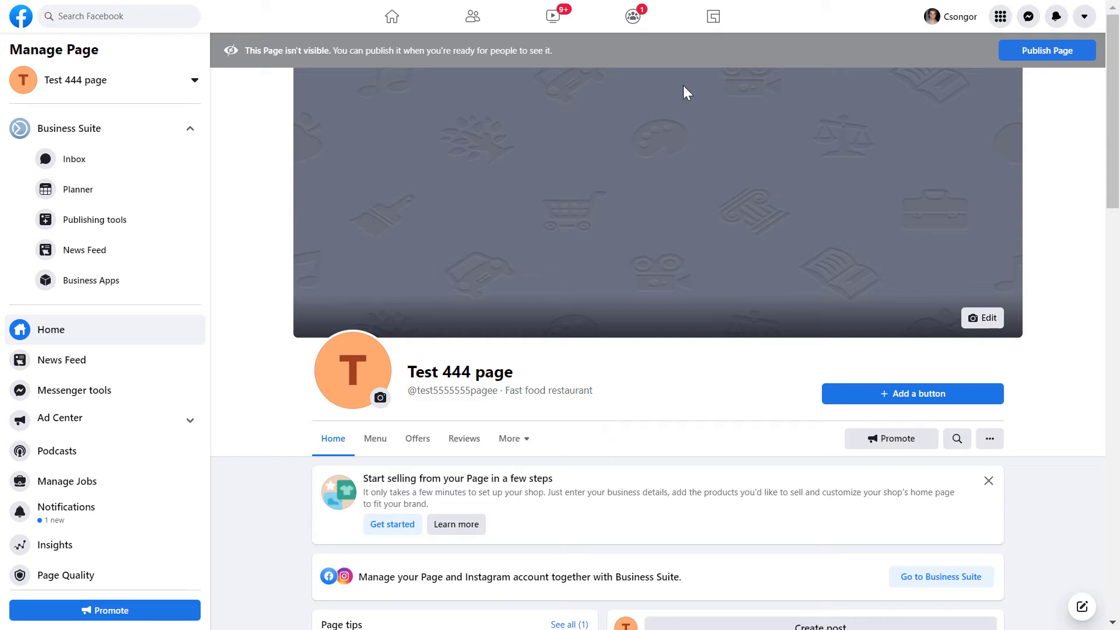
{"action": "left_click", "coordinate": [1032, 58]}
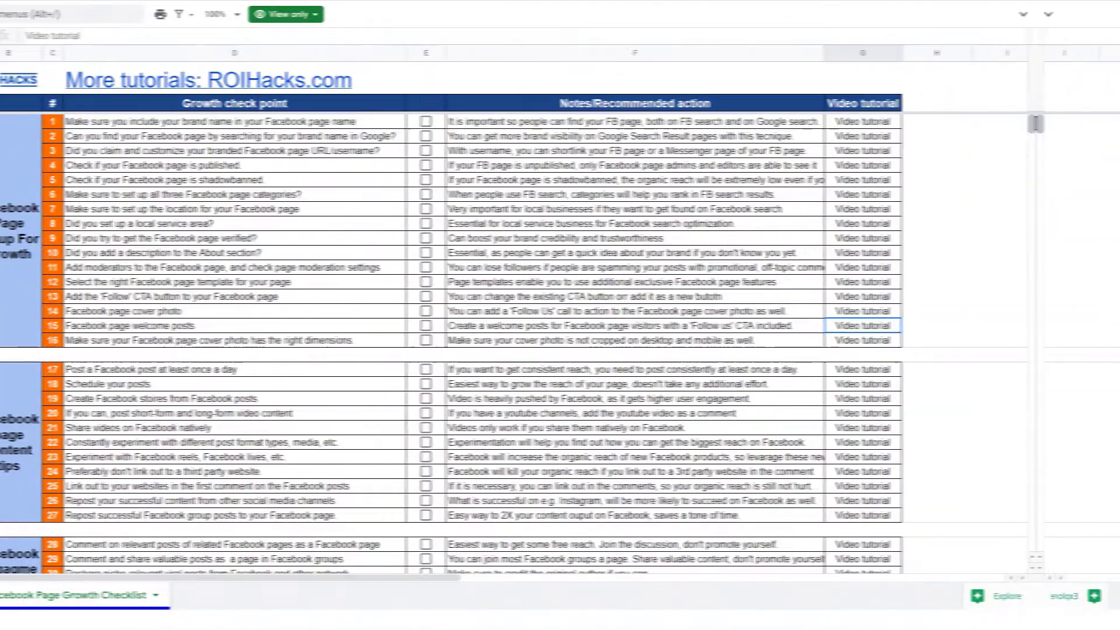
{"action": "scroll", "coordinate": [560, 346], "scroll_direction": "down", "scroll_amount": 2}
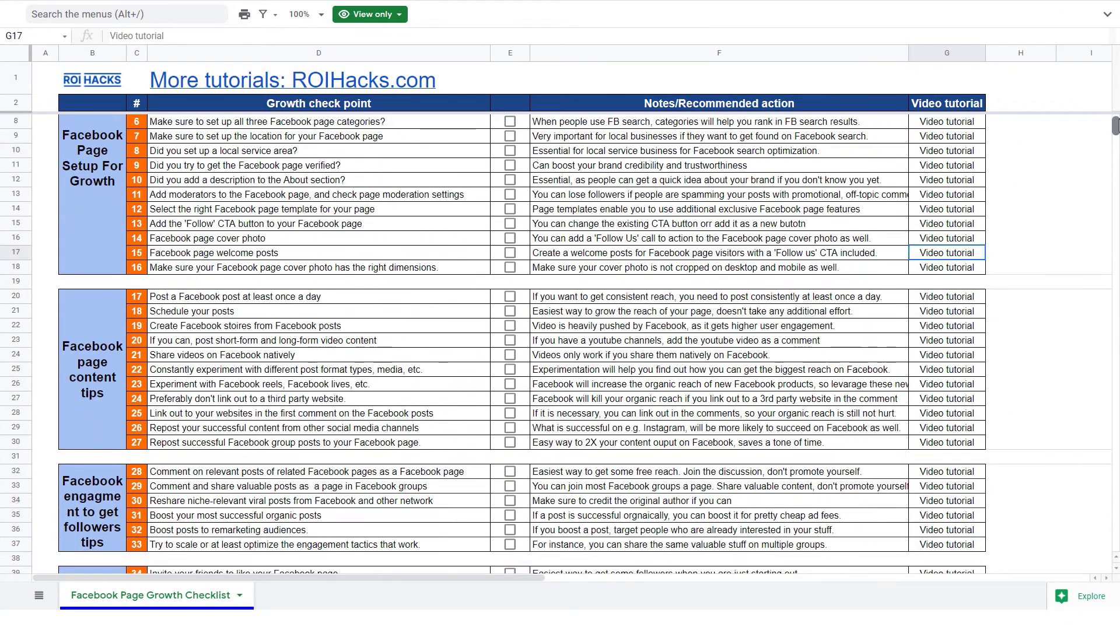
{"action": "left_click_drag", "start_coordinate": [1114, 126], "coordinate": [1116, 130]}
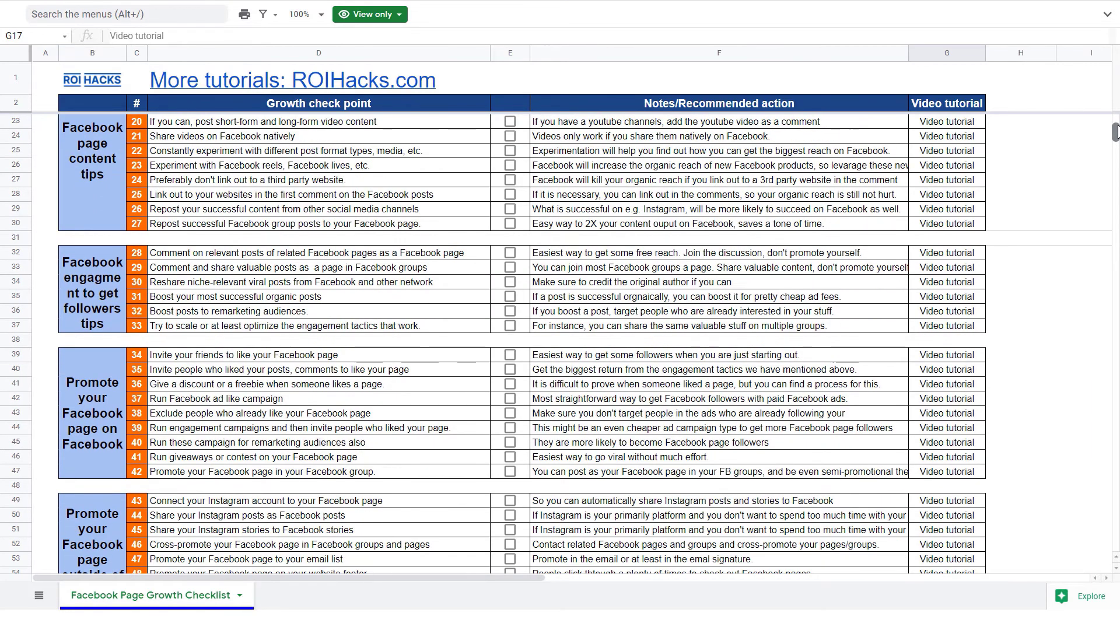
{"action": "left_click_drag", "start_coordinate": [1116, 130], "coordinate": [1115, 131]}
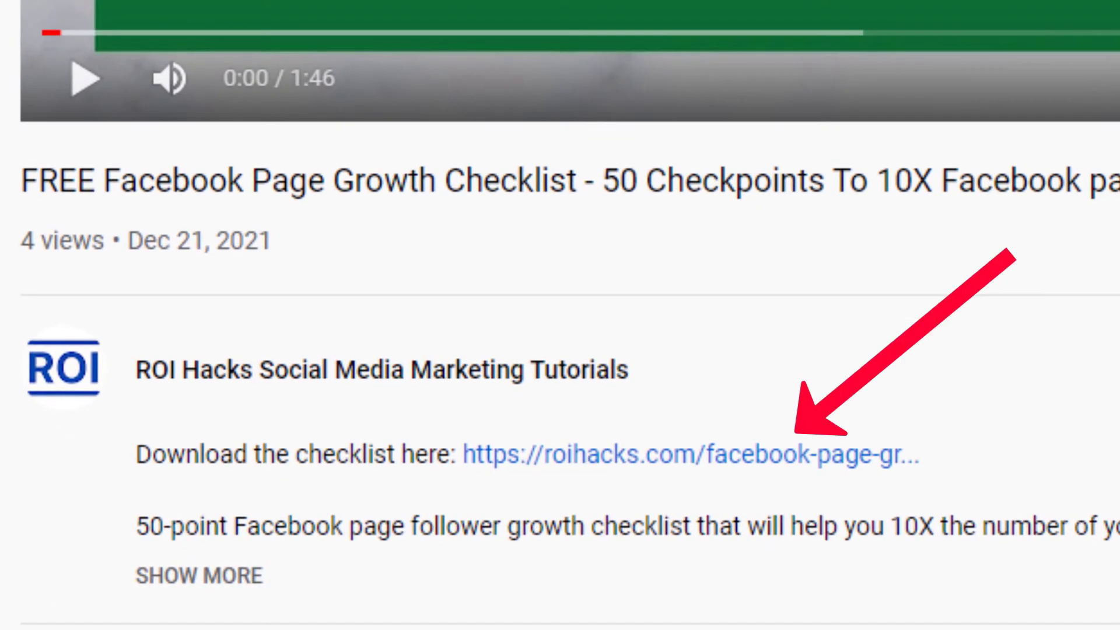
{"action": "type", "text": "page gr"}
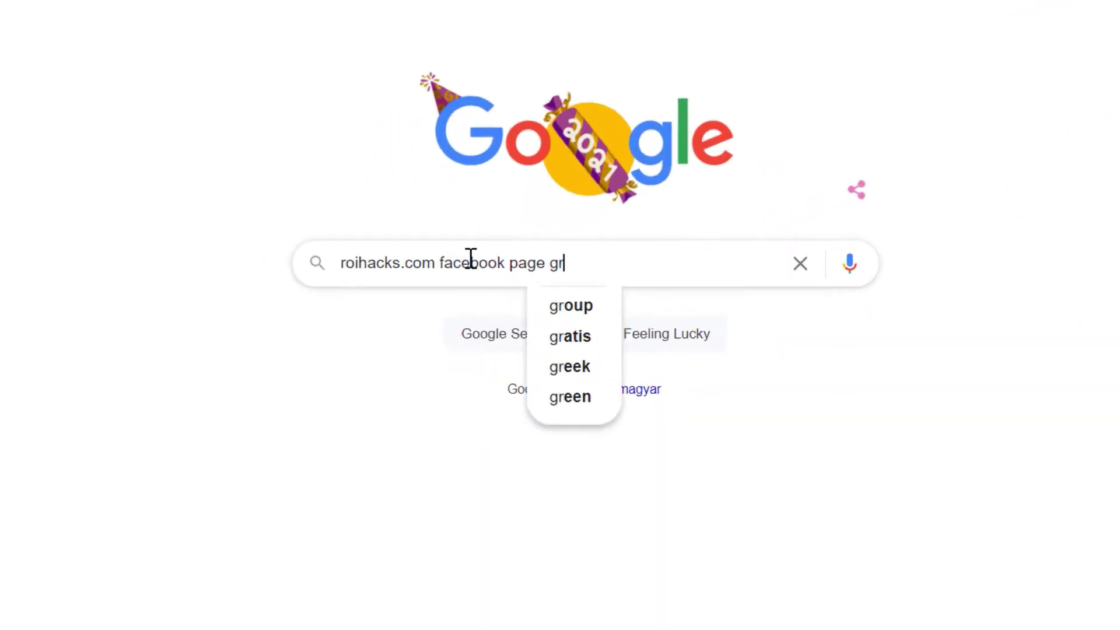
{"action": "type", "text": "owth checklist spre"}
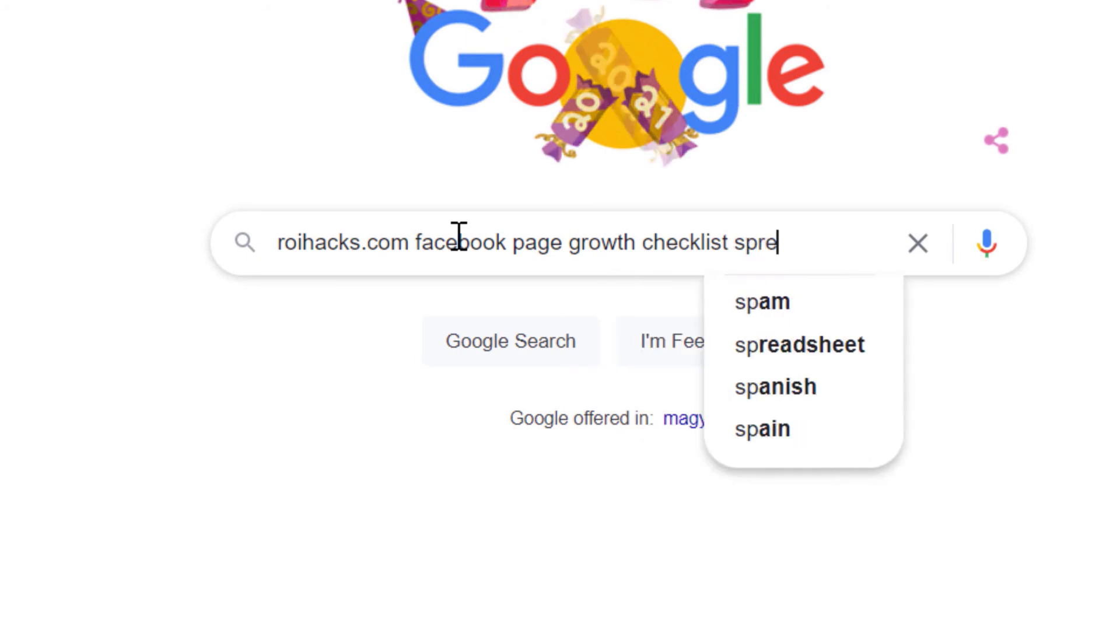
{"action": "type", "text": "adsheet"}
Search Google for the roihacks.com Facebook page growth checklist spreadsheet
{"action": "key", "text": "Return"}
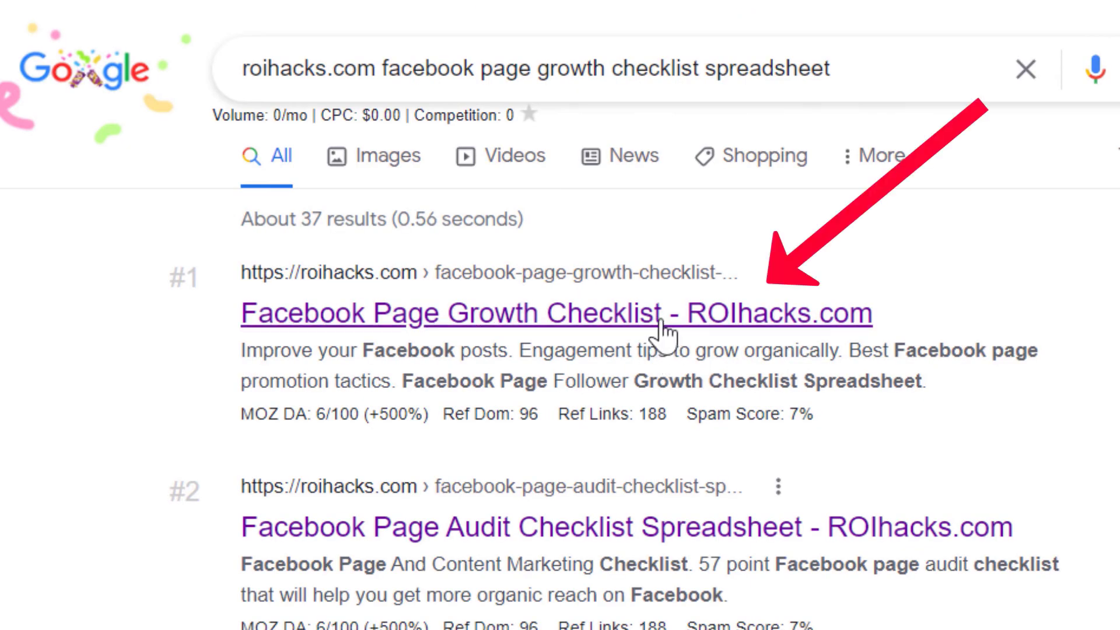